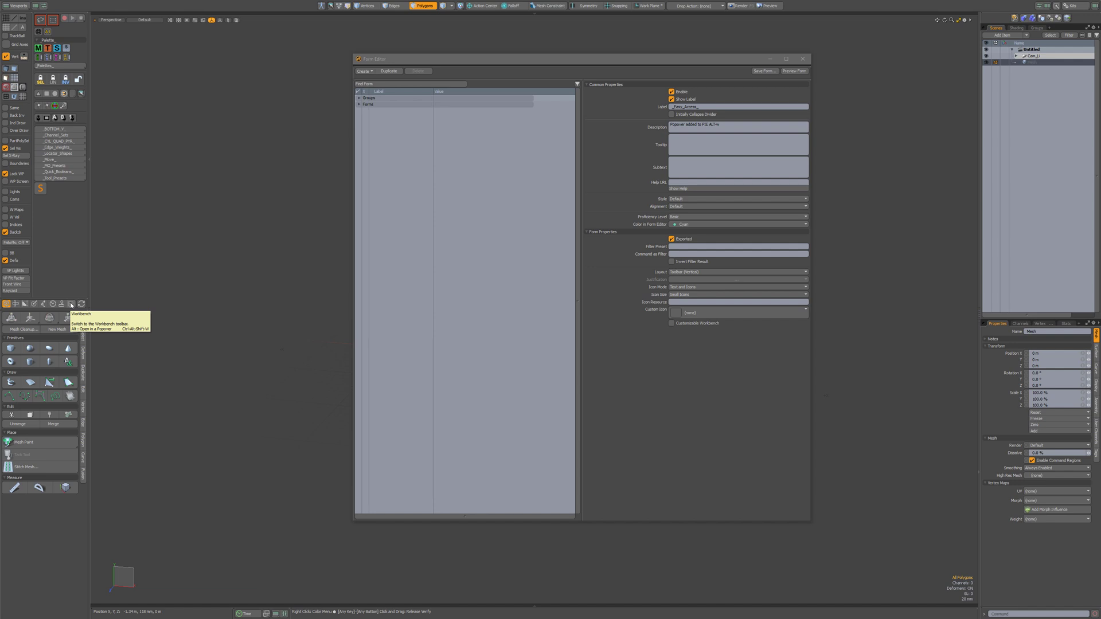
# Show the Workbench toolbar and open it as a floating popover placed beside the toolbox.
pyautogui.click(71, 305)
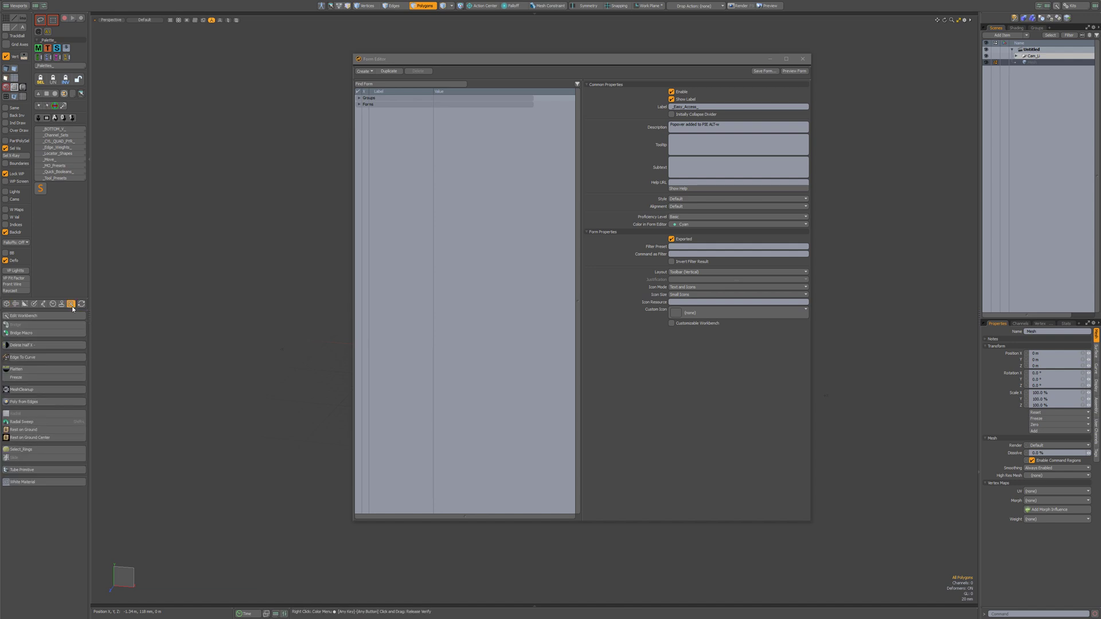
pyautogui.press('ctrl')
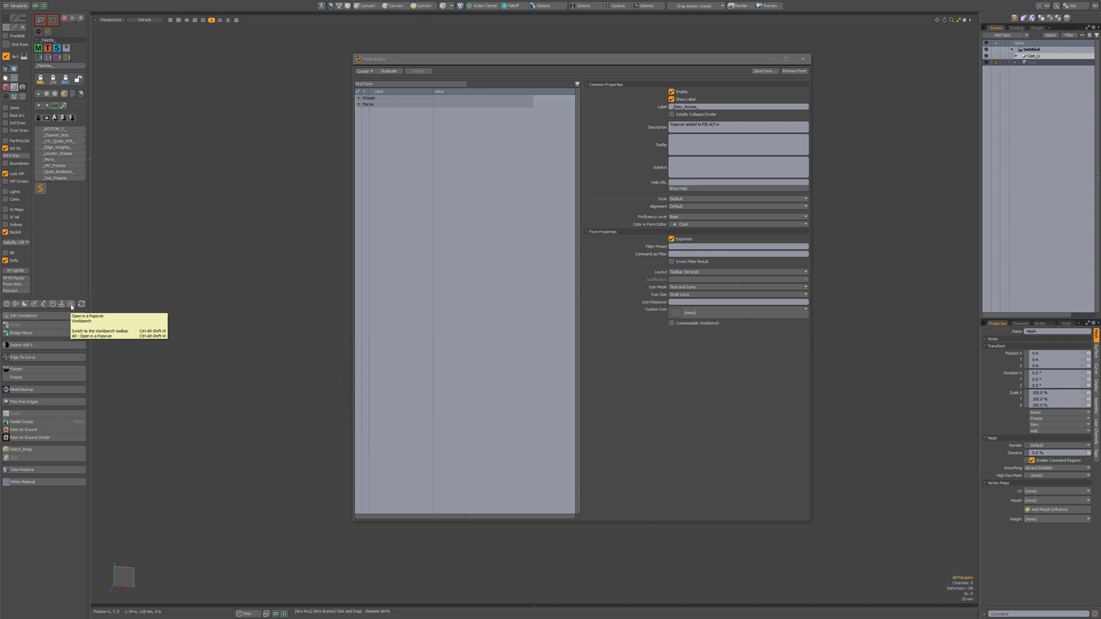
pyautogui.keyDown('ctrl'); pyautogui.click(72, 305); pyautogui.keyUp('ctrl')
pyautogui.moveTo(69, 320); pyautogui.dragTo(137, 283)
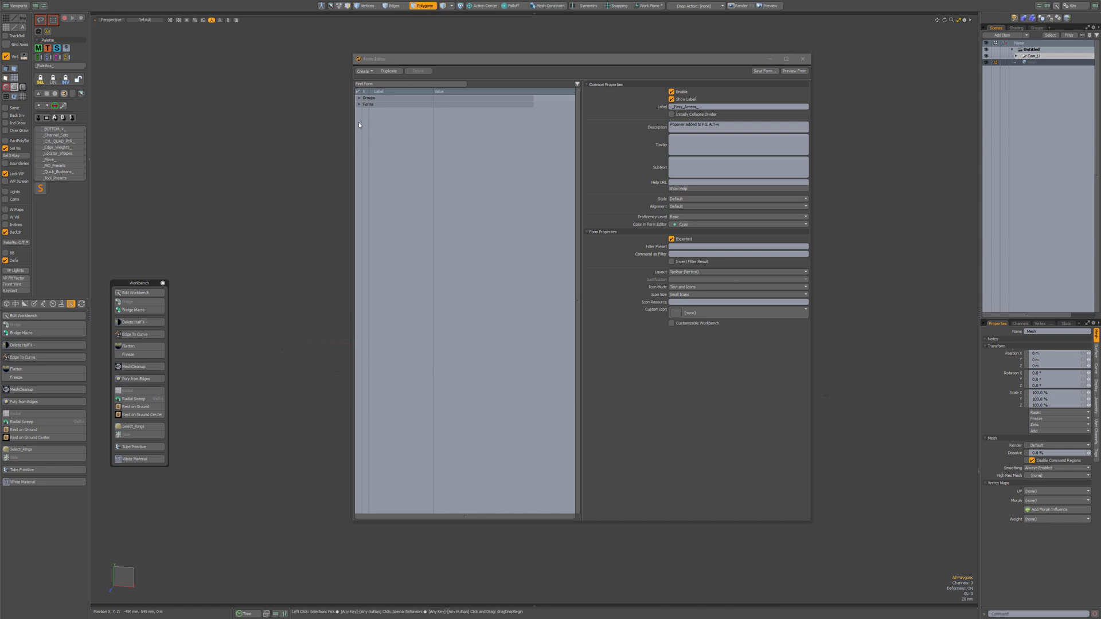
# Locate the _Easy_Access_ form in the Form Editor and enable its Customizable Workbench option.
pyautogui.click(397, 84)
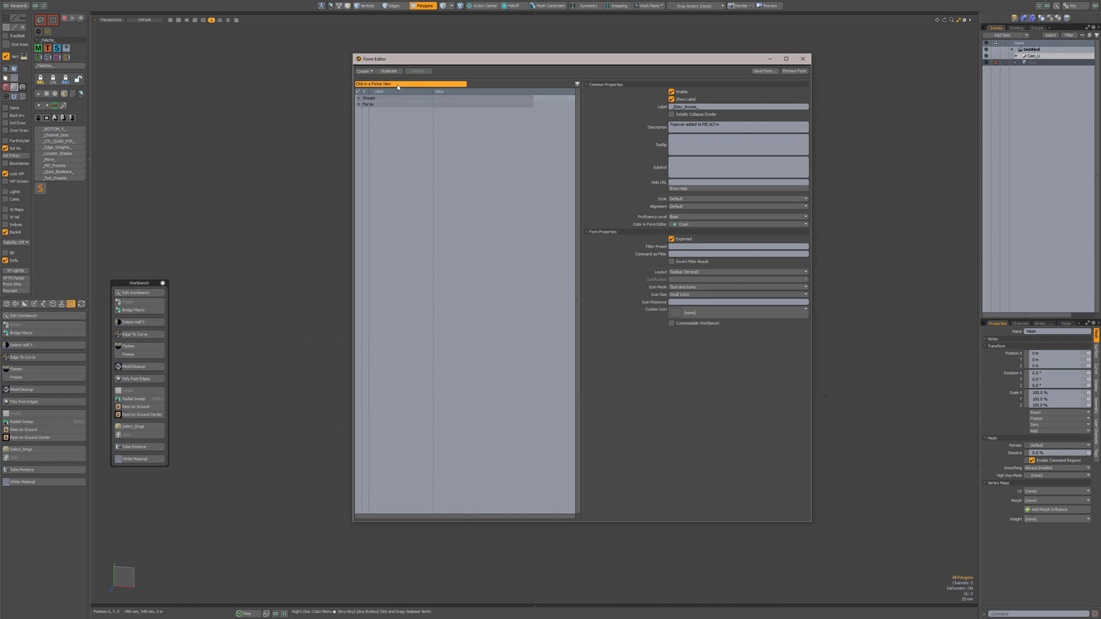
pyautogui.click(66, 222)
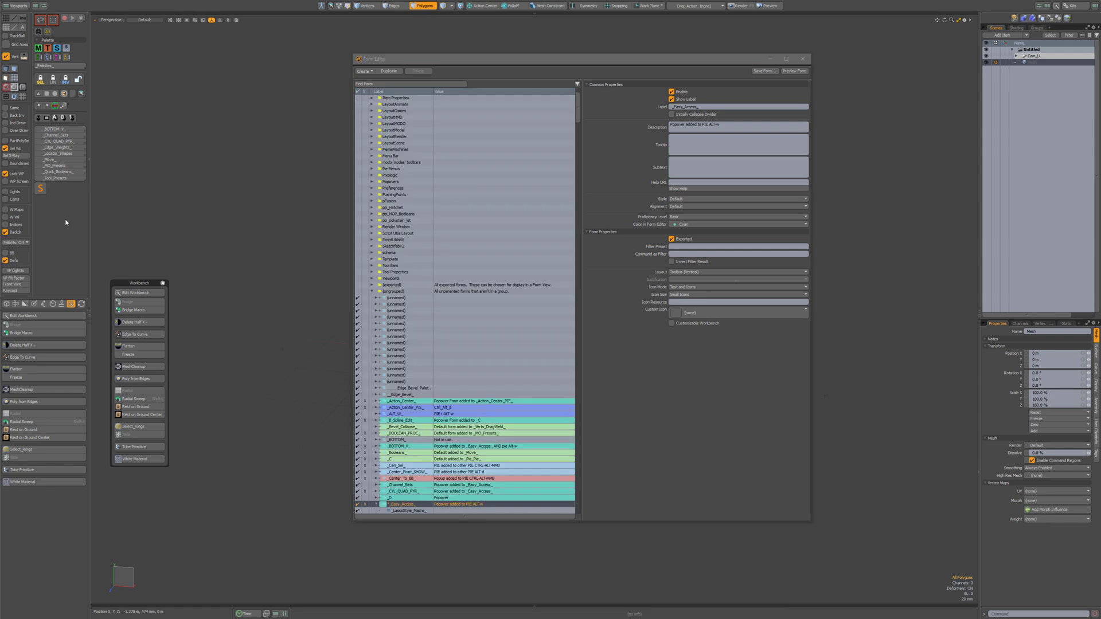
pyautogui.scroll(-3, 459, 296)
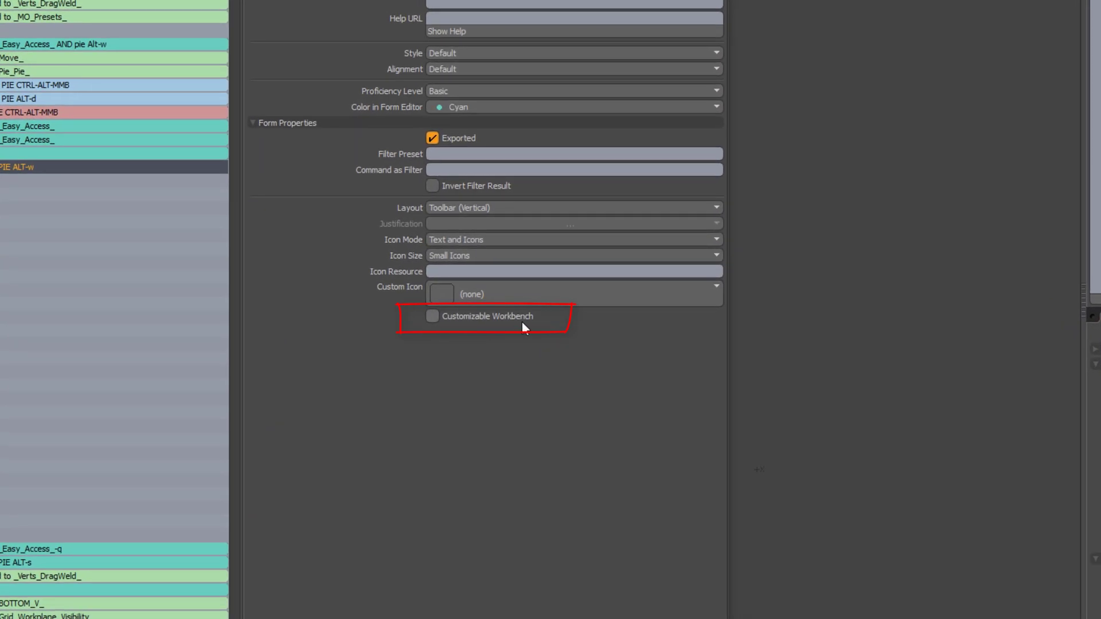
pyautogui.click(433, 316)
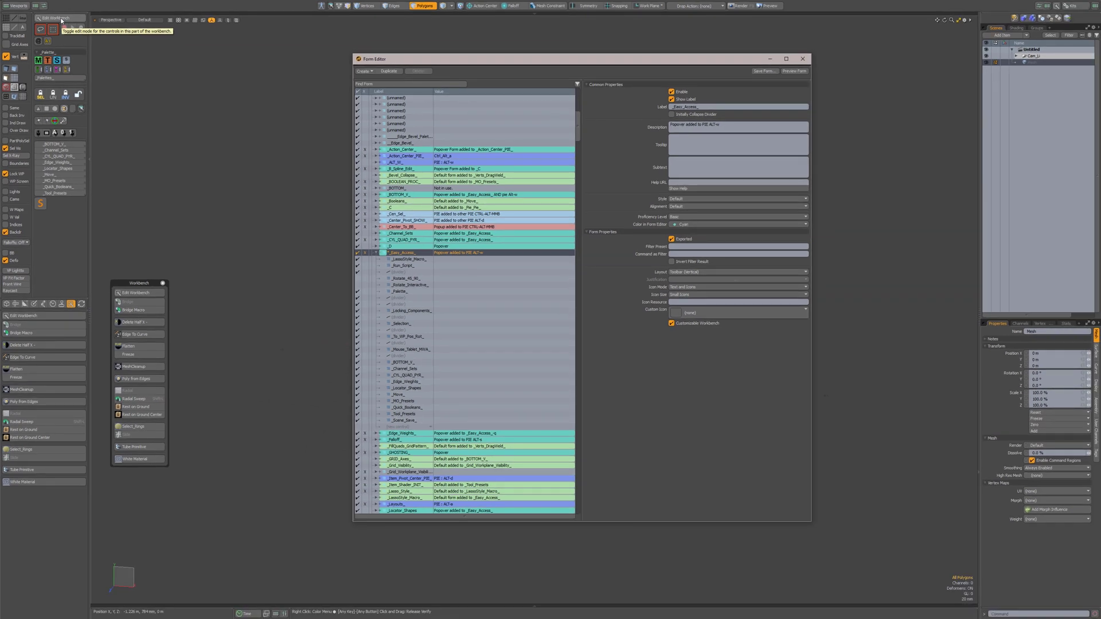
# Add Bridge Macro, Delete Half X-, Edge To Curve and Flatten to the _Easy_Access_ palette through workbench editing, and leave edit mode.
pyautogui.click(61, 18)
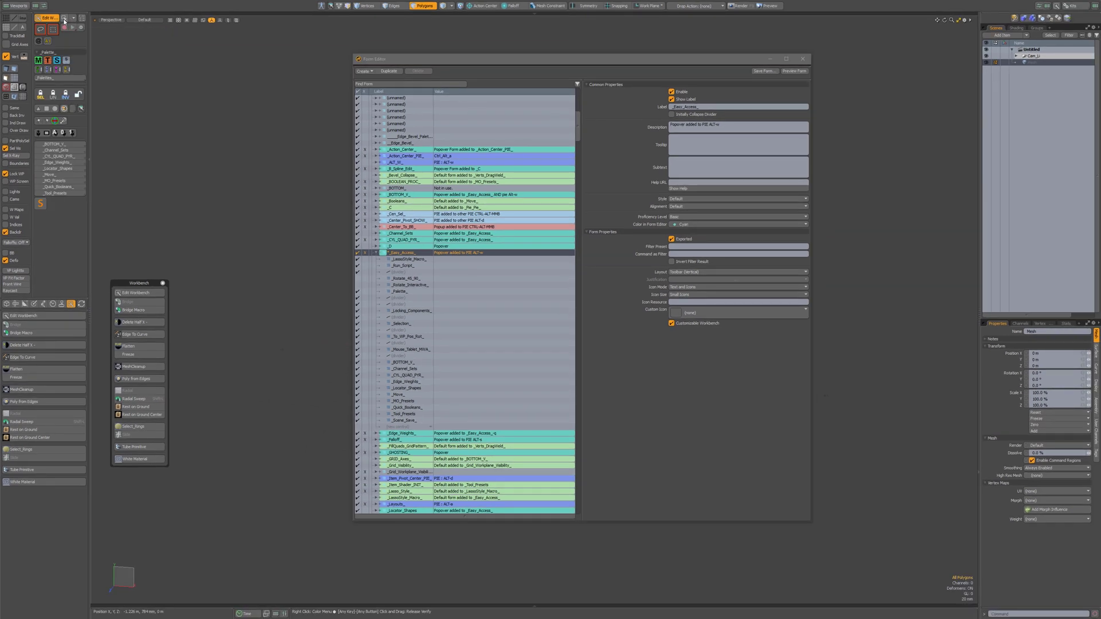
pyautogui.click(64, 19)
pyautogui.click(138, 312)
pyautogui.click(137, 323)
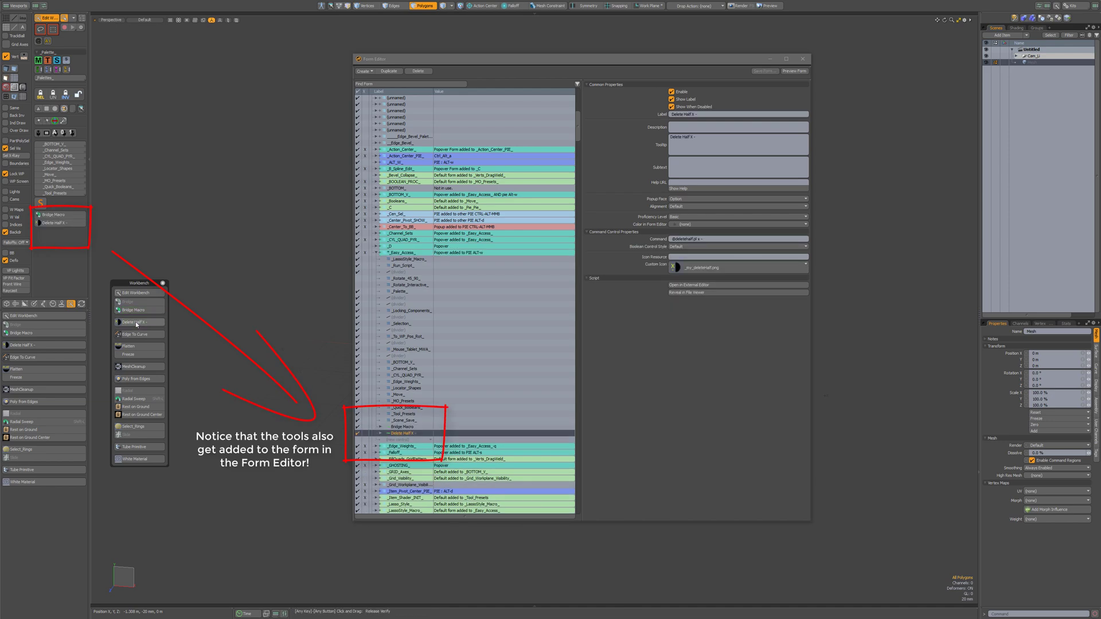
pyautogui.click(135, 336)
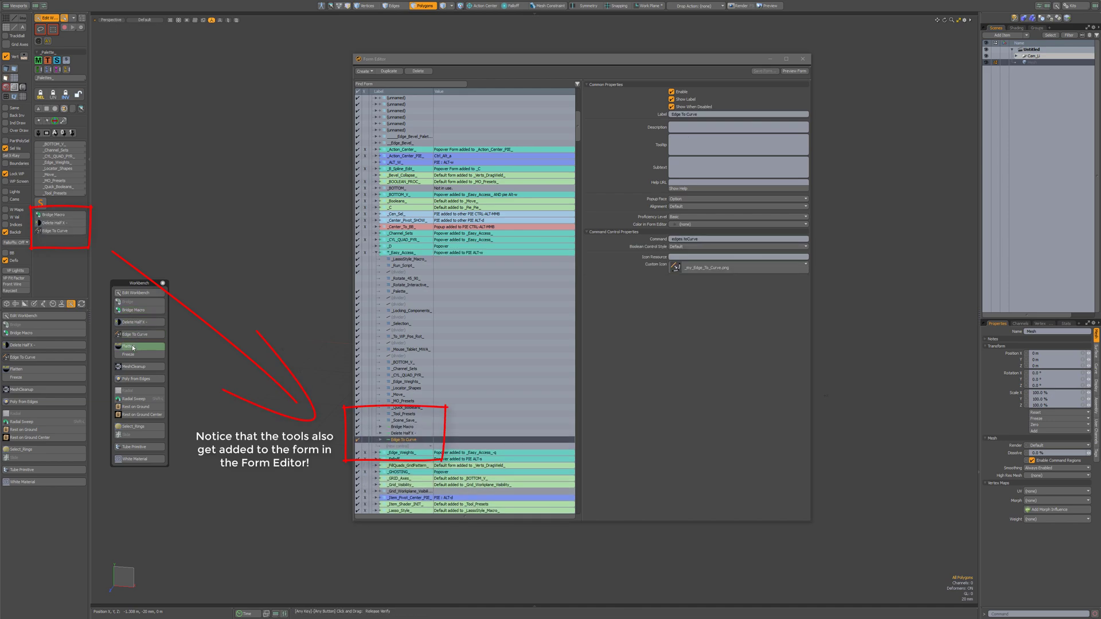
pyautogui.click(129, 347)
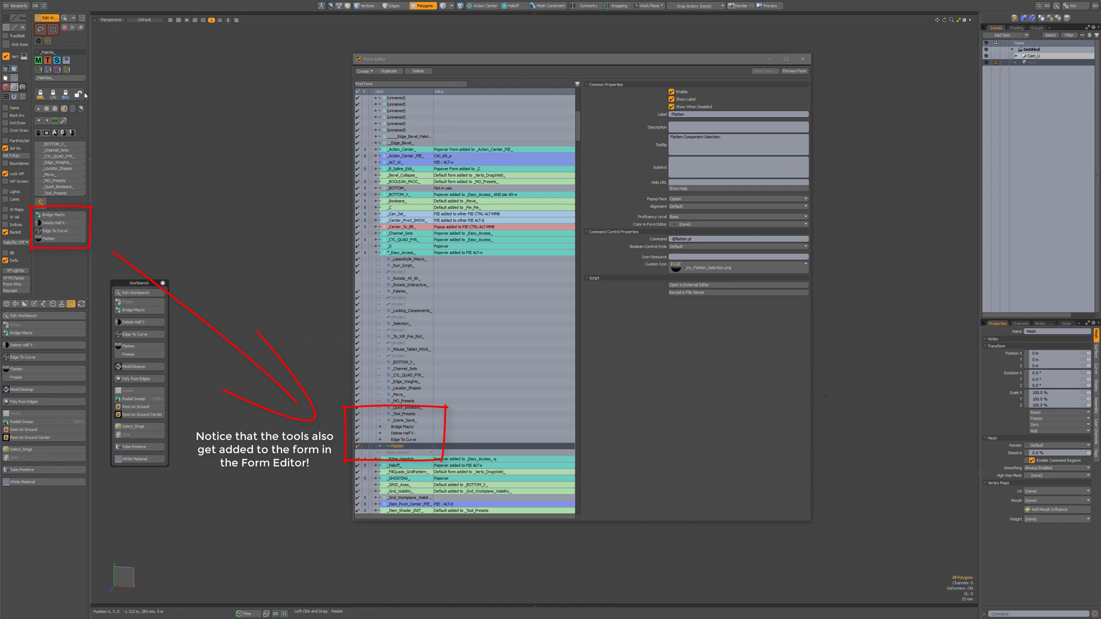
pyautogui.click(48, 18)
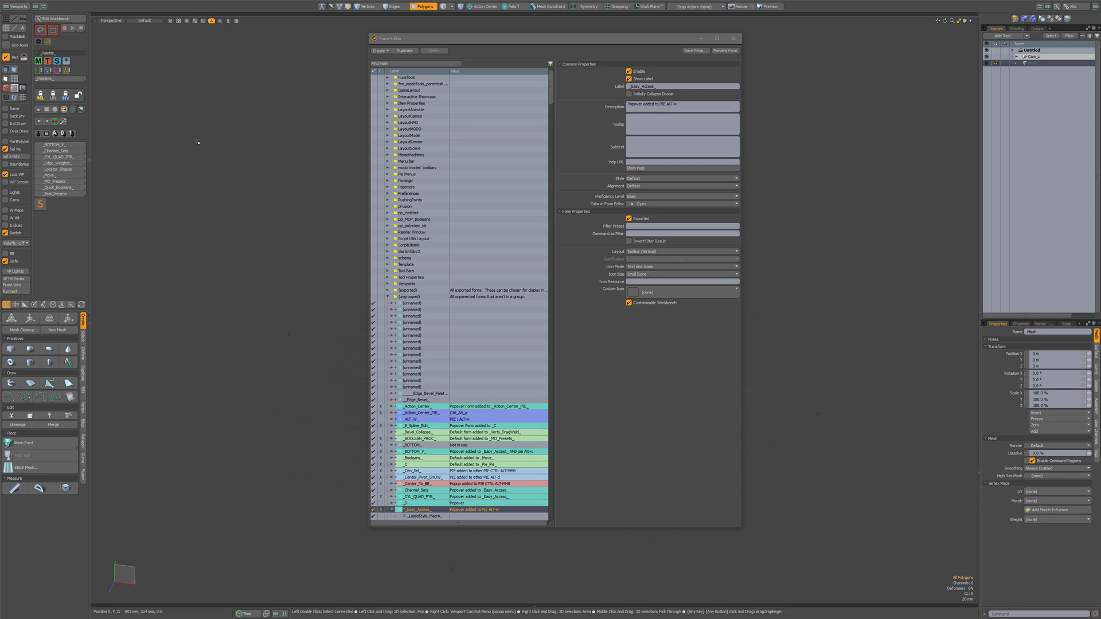
# Add the _Action_Center_ form to the _Easy_Access_ palette through workbench editing, and leave edit mode.
pyautogui.click(57, 18)
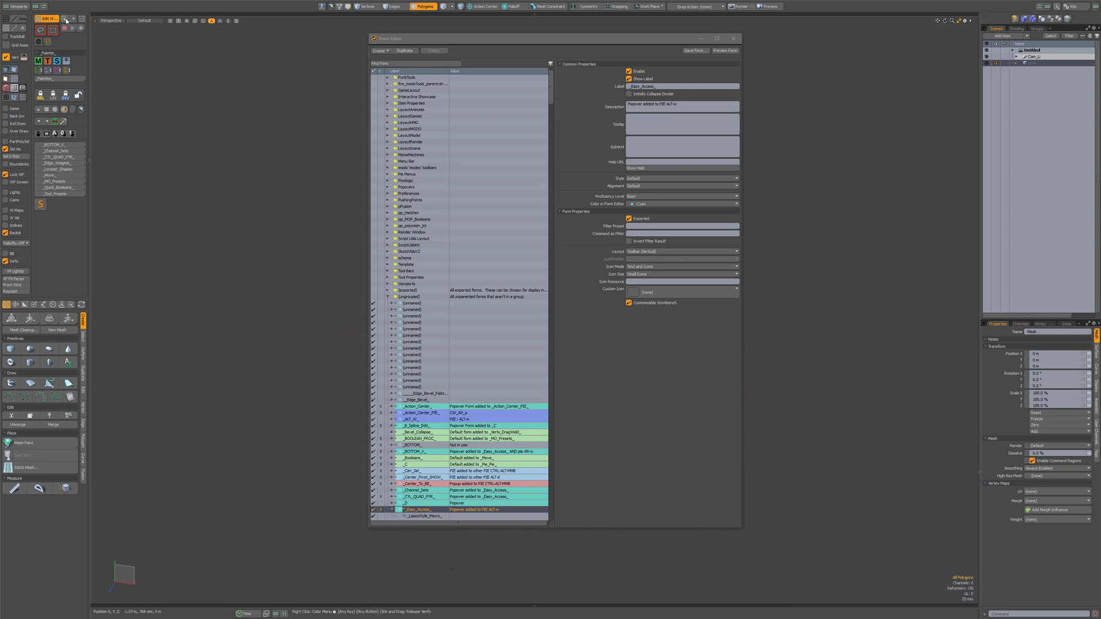
pyautogui.click(64, 19)
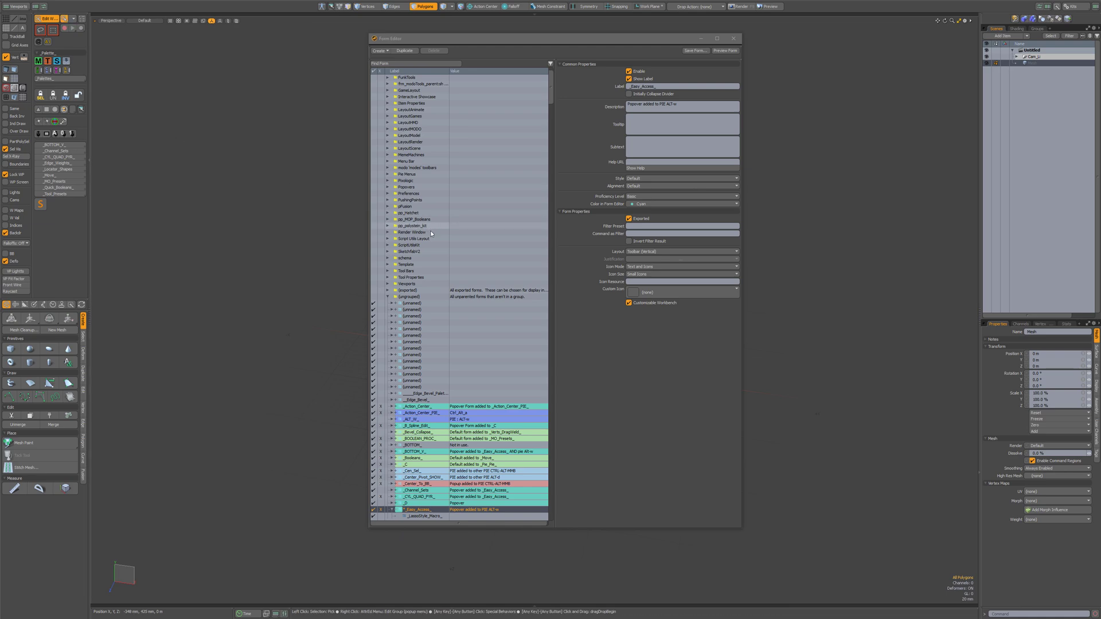
pyautogui.click(425, 407)
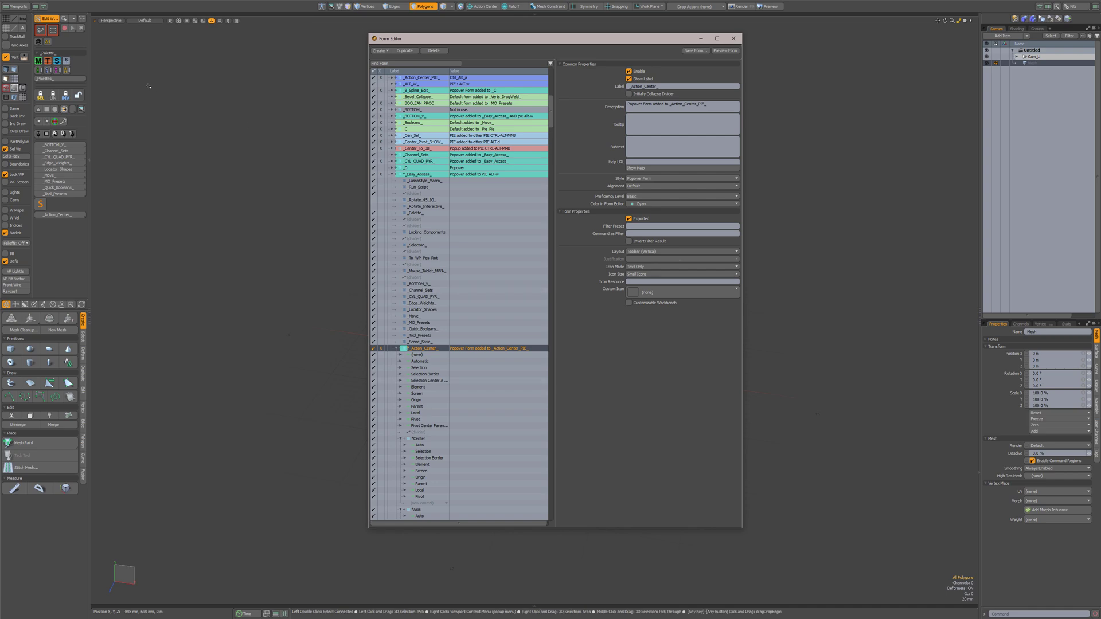
pyautogui.click(50, 19)
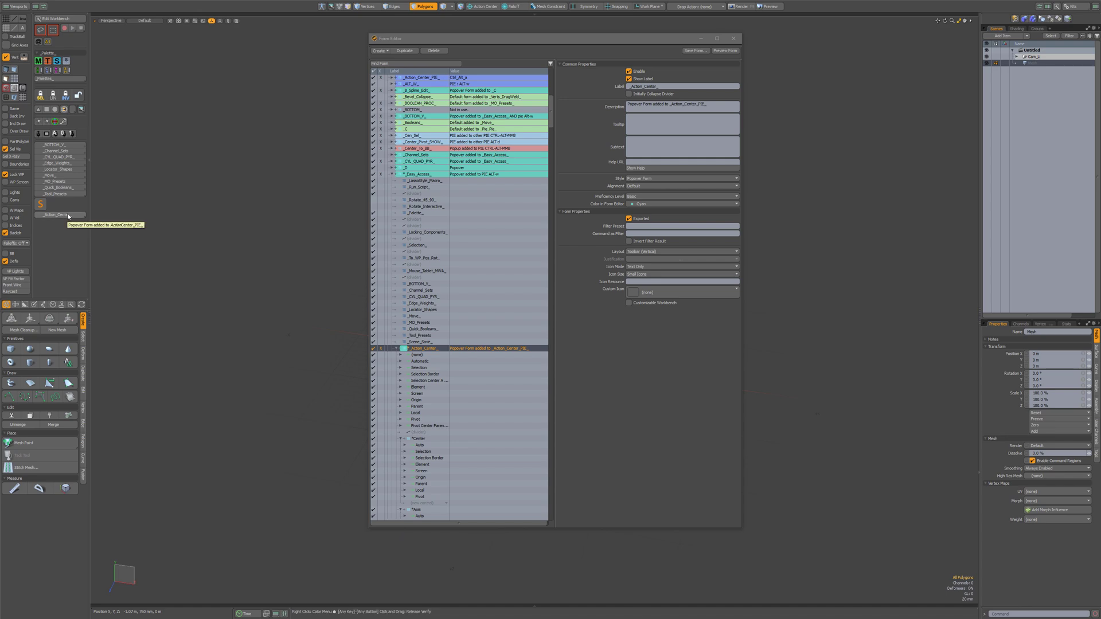
# Open the _Action_Center_ popover from the _Easy_Access_ palette to check its contents, and close it.
pyautogui.click(68, 215)
pyautogui.moveTo(111, 78); pyautogui.dragTo(129, 89)
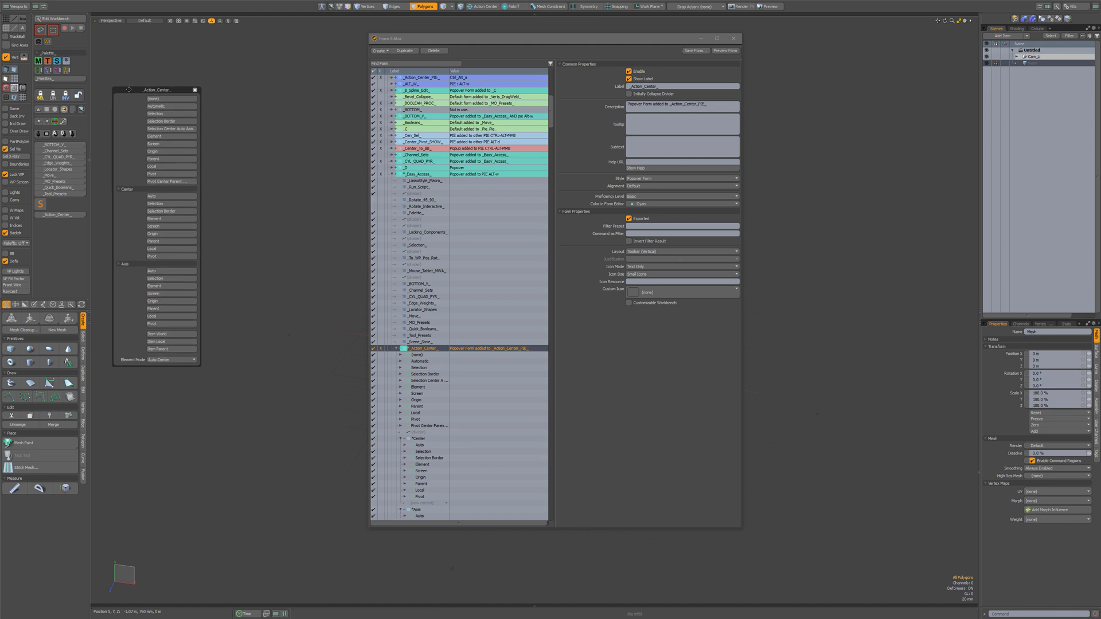
pyautogui.click(196, 91)
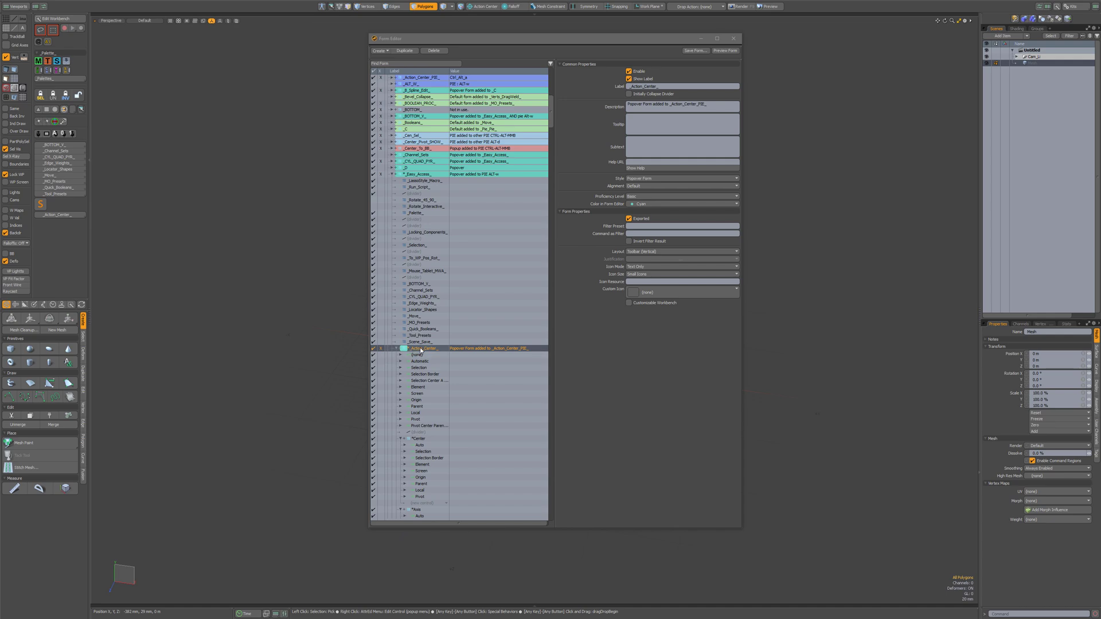
# Review the available Style options of the _Action_Center_ form without changing its setting.
pyautogui.click(653, 179)
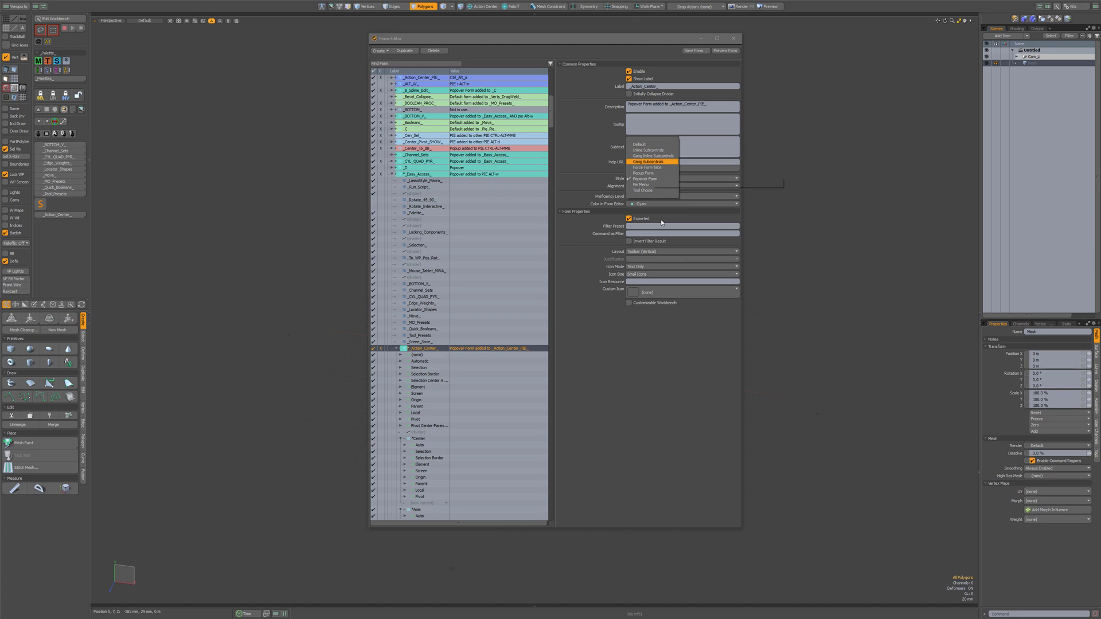
pyautogui.click(664, 354)
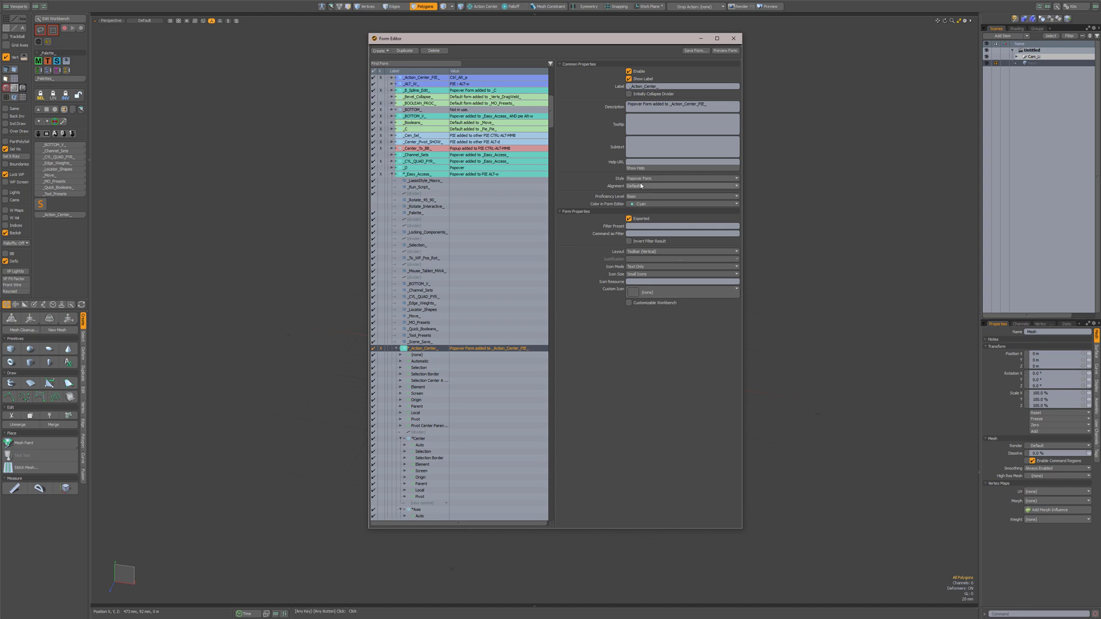
pyautogui.moveTo(643, 182)
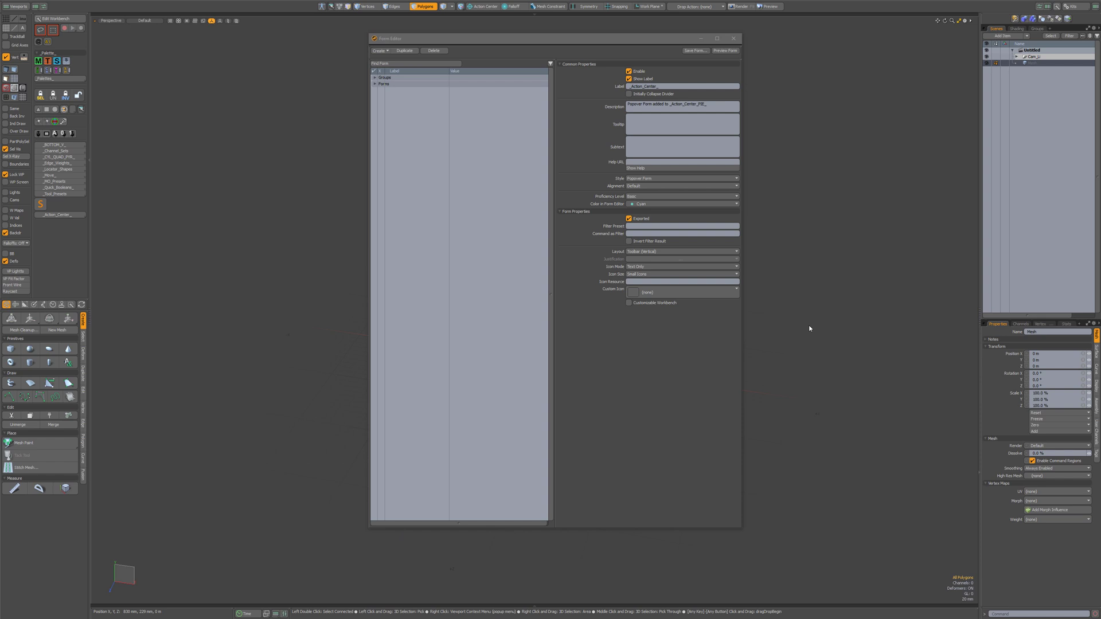
# Create a form named ____TEST____, enable its Customizable Workbench option, and preview it as a floating palette in the viewport.
pyautogui.click(380, 50)
pyautogui.click(379, 60)
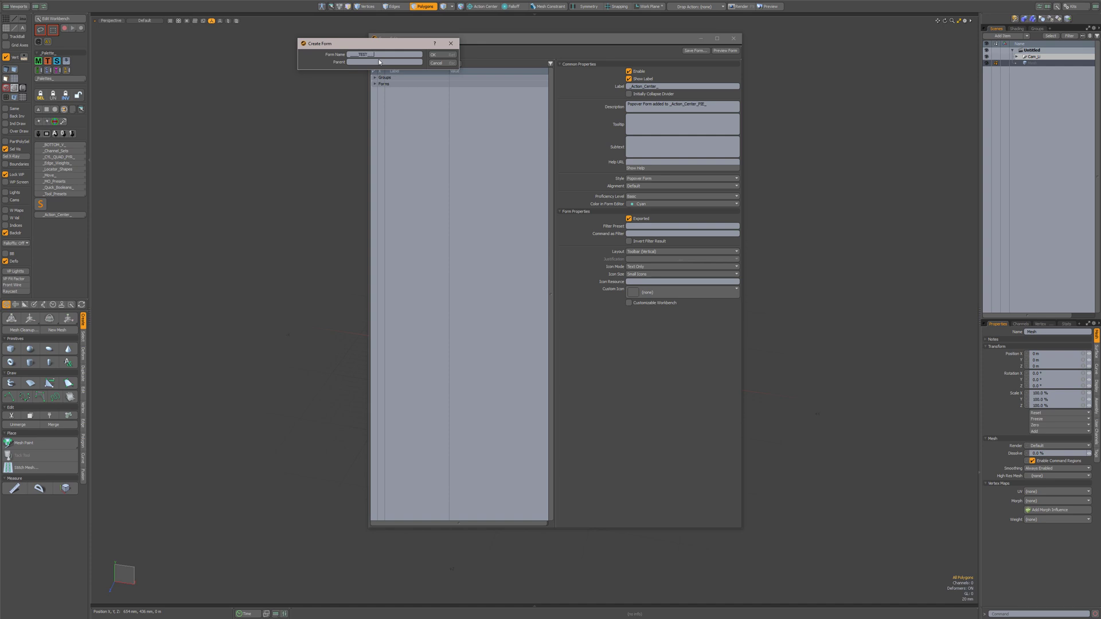
pyautogui.press('Return')
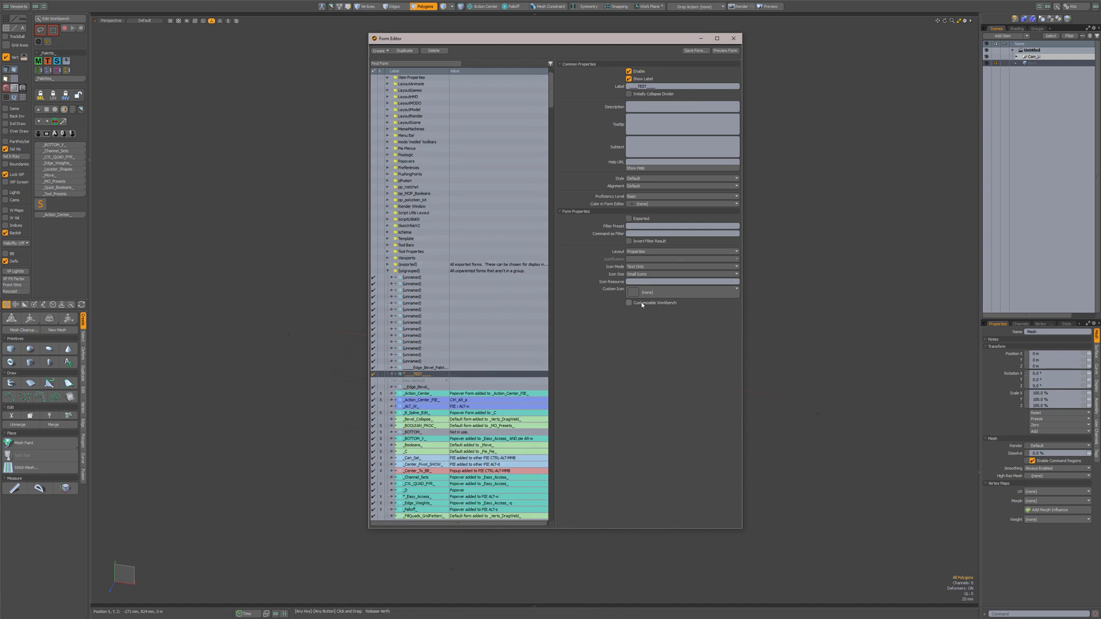
pyautogui.click(725, 51)
pyautogui.moveTo(725, 65); pyautogui.dragTo(213, 104)
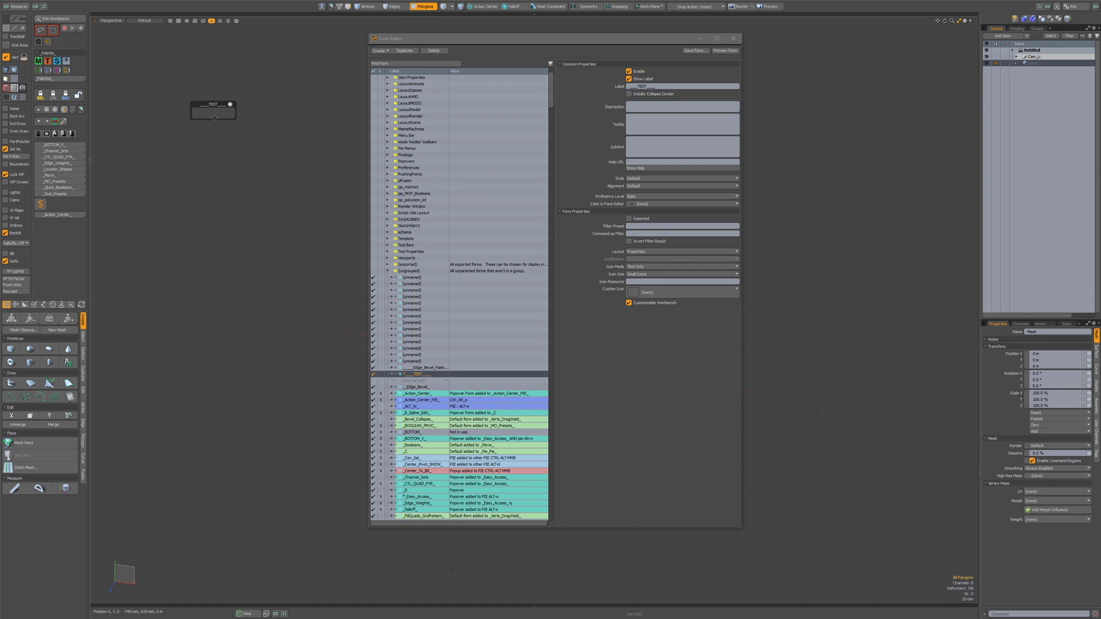
# Add a divider to the ____TEST____ form and turn on workbench editing in its floating preview.
pyautogui.click(416, 381)
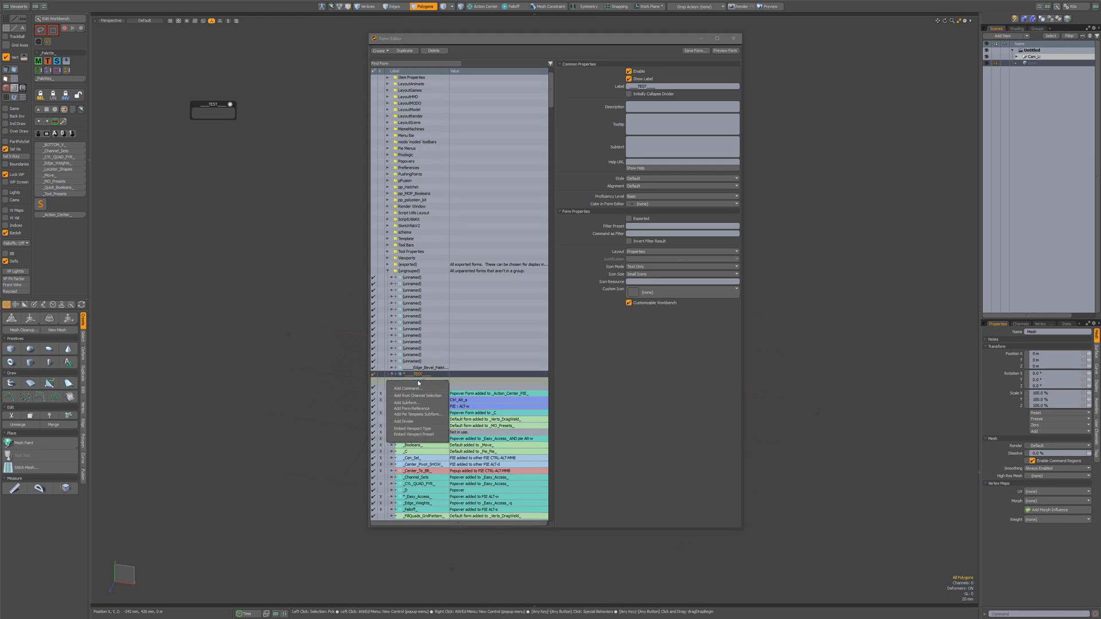
pyautogui.click(416, 429)
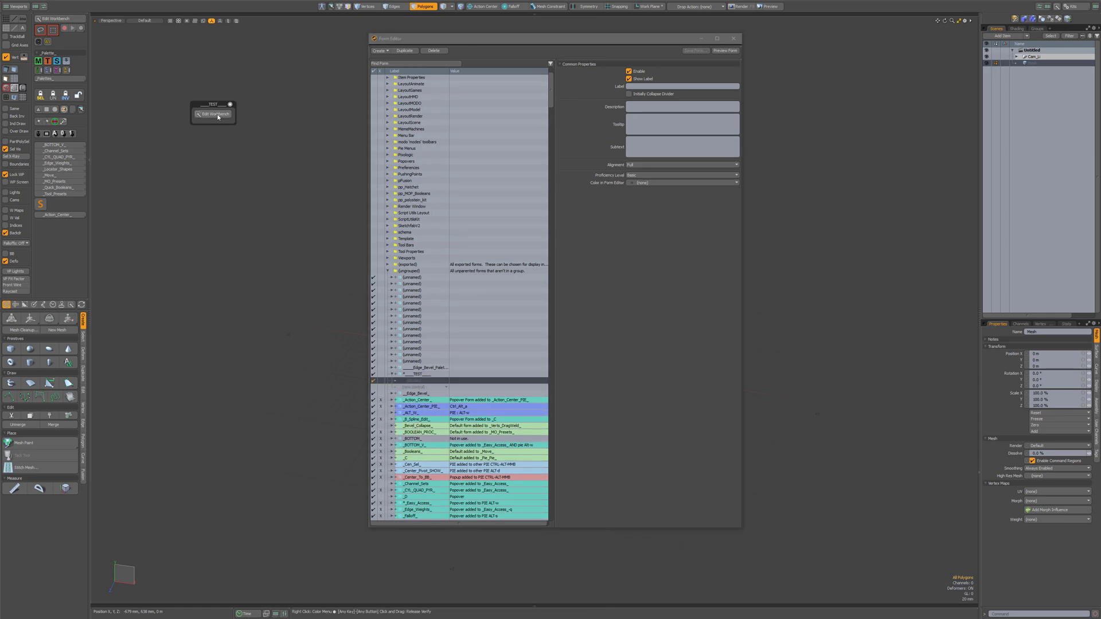
pyautogui.moveTo(216, 104); pyautogui.dragTo(194, 93)
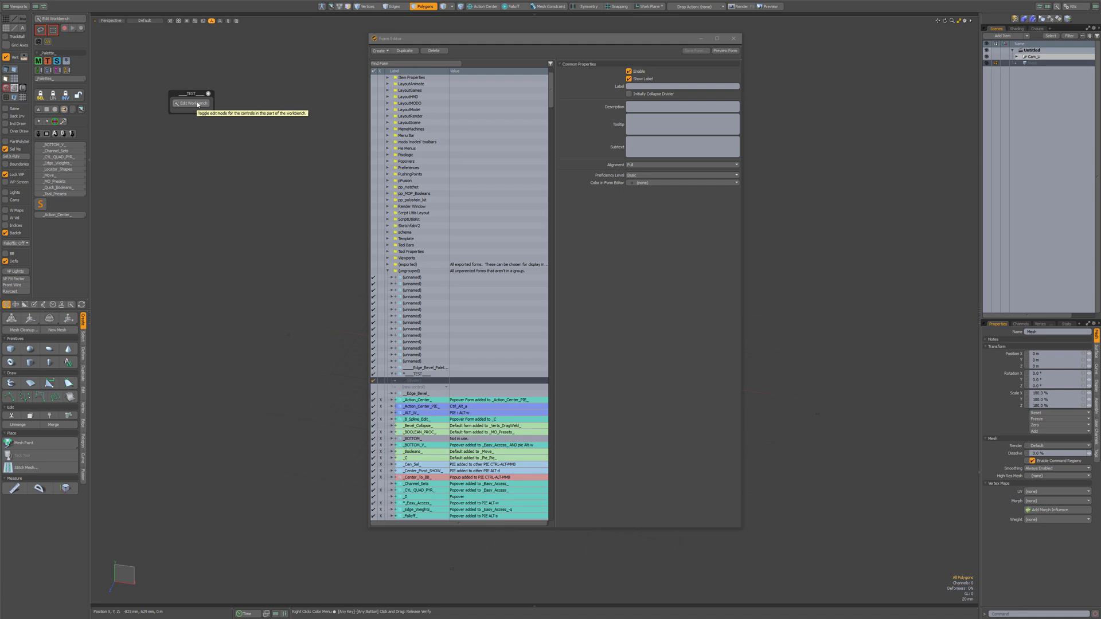
pyautogui.click(198, 105)
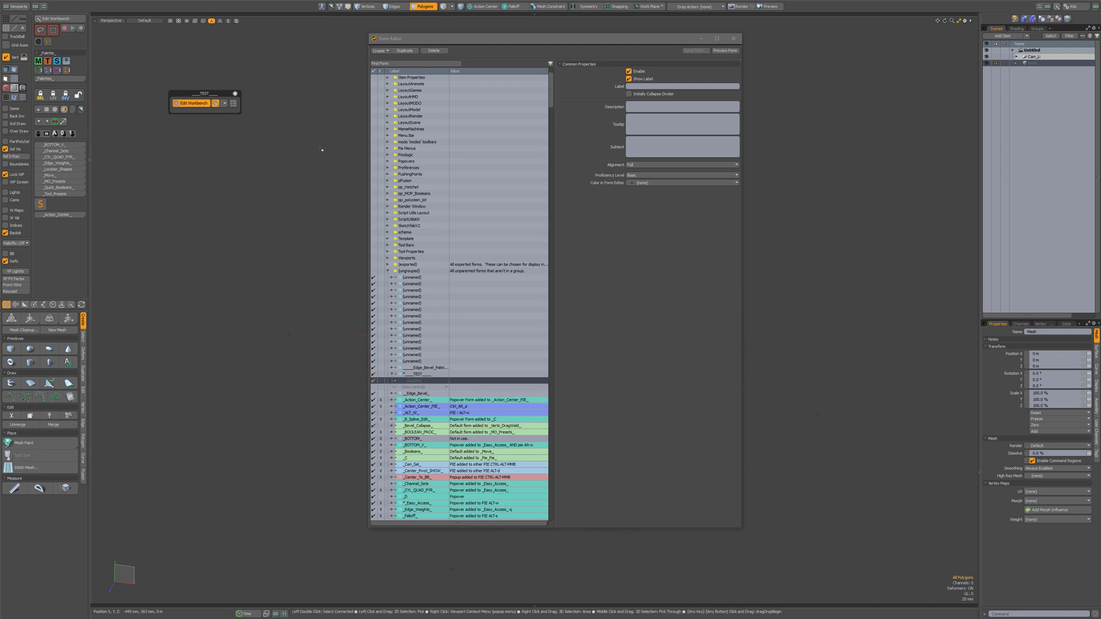
pyautogui.click(225, 104)
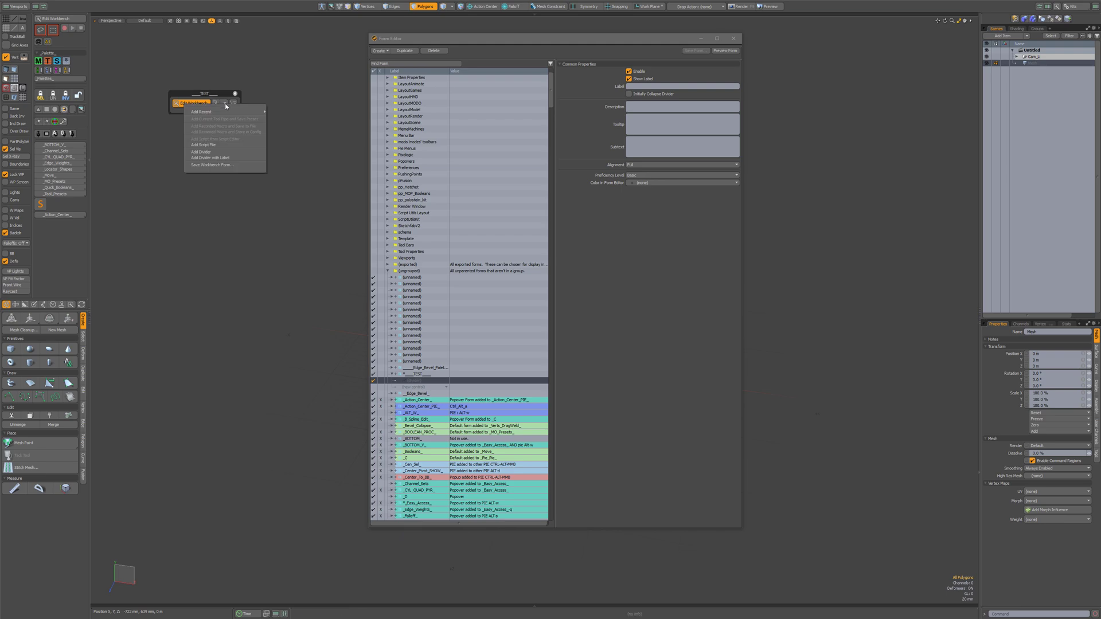
pyautogui.click(220, 165)
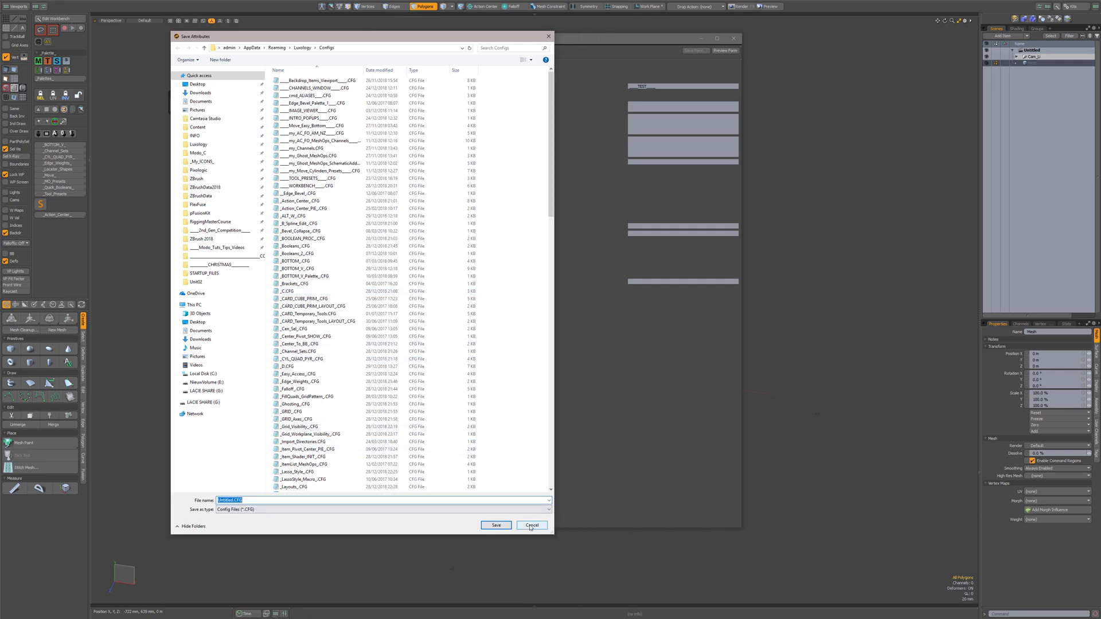
pyautogui.click(529, 525)
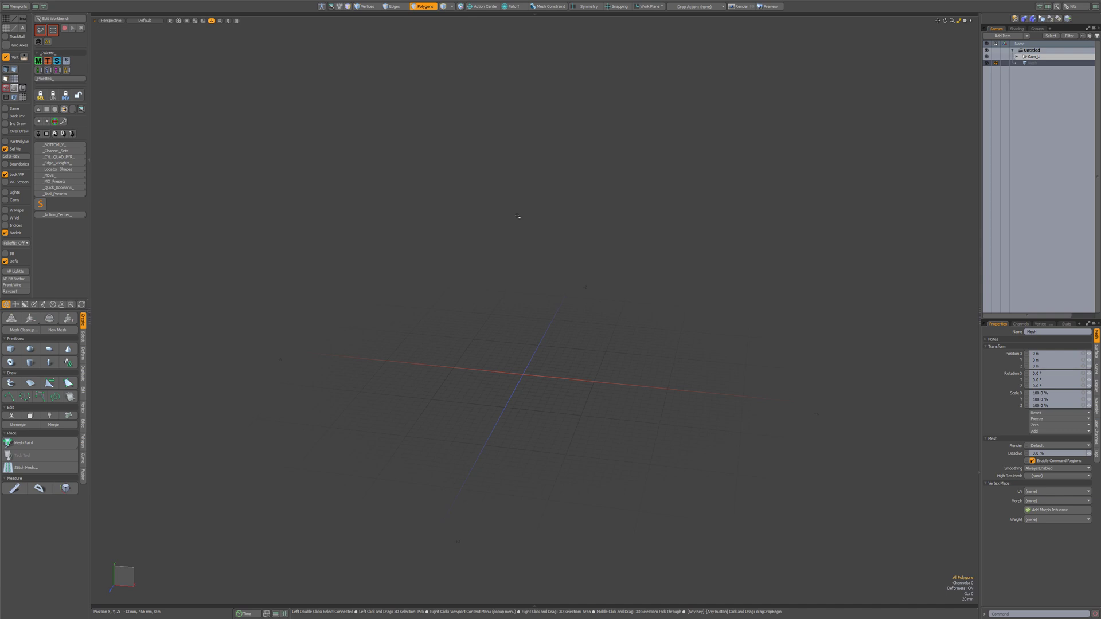
# Reveal the layout switcher from the viewport and switch to the Model layout.
pyautogui.press('alt')
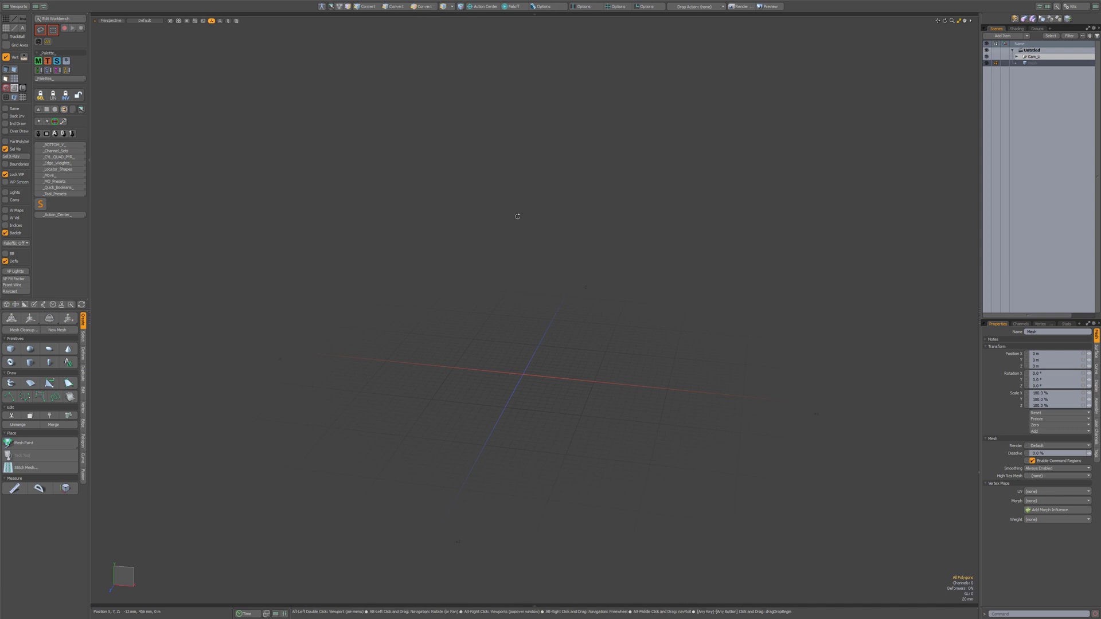
pyautogui.keyDown('alt'); pyautogui.doubleClick(518, 216); pyautogui.keyUp('alt')
pyautogui.click(556, 197)
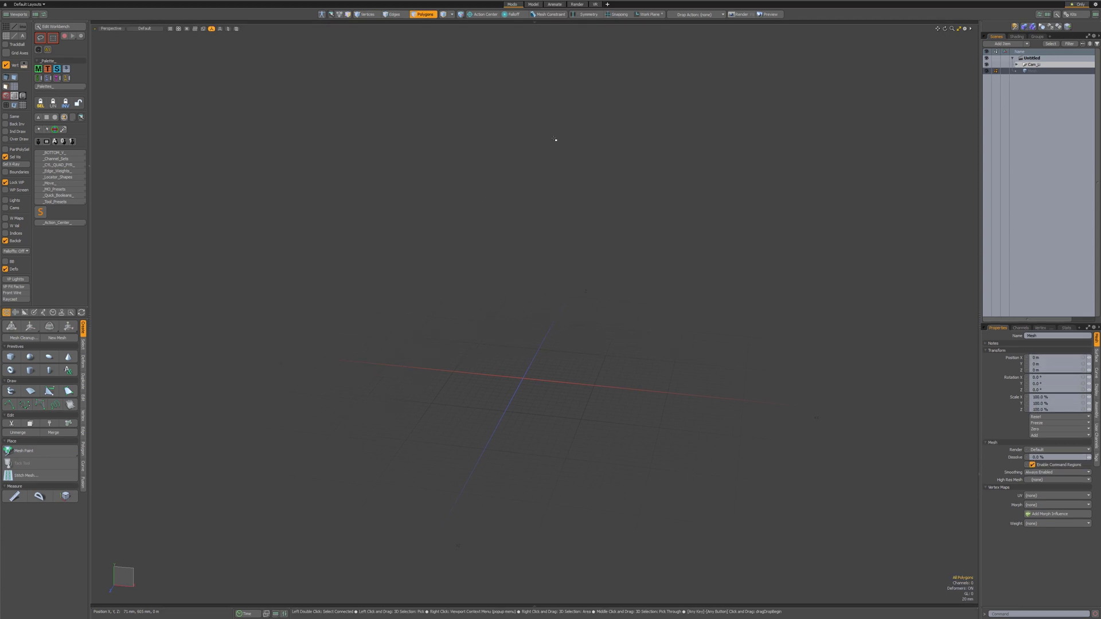
pyautogui.click(533, 4)
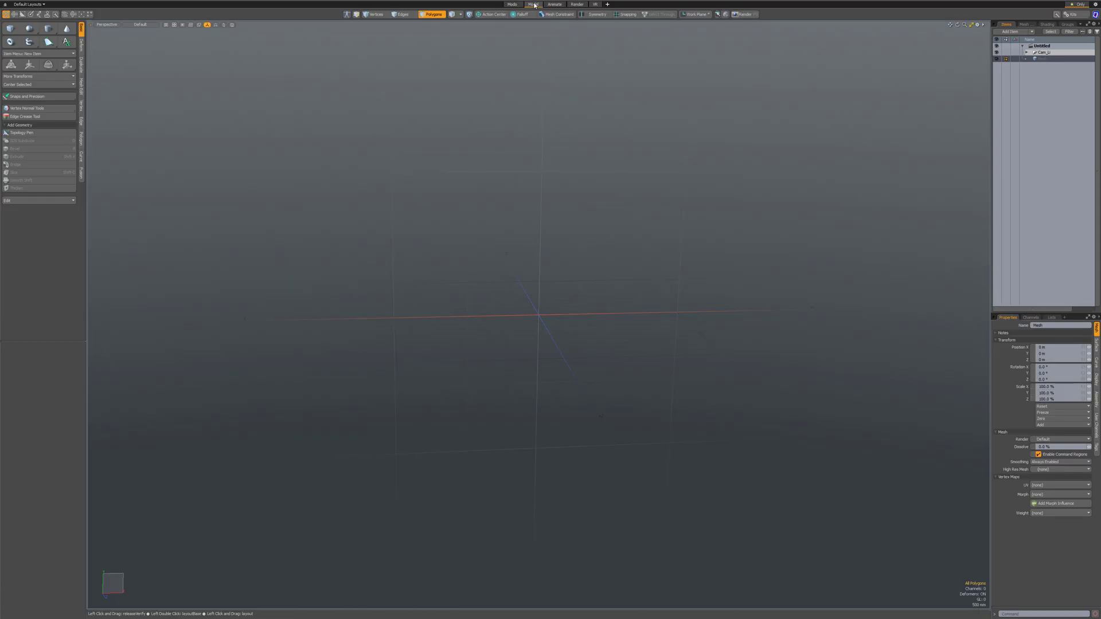
# Open the Form Editor, locate the Basic form of the Model toolbar, and enable its Customizable Workbench option.
pyautogui.rightClick(492, 132)
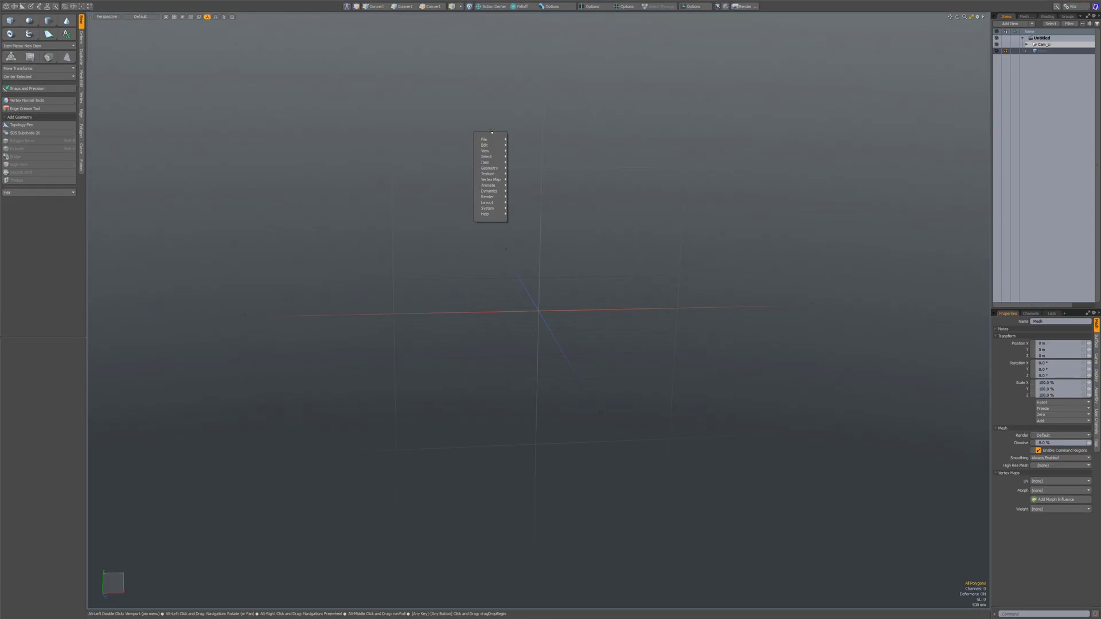
pyautogui.click(528, 214)
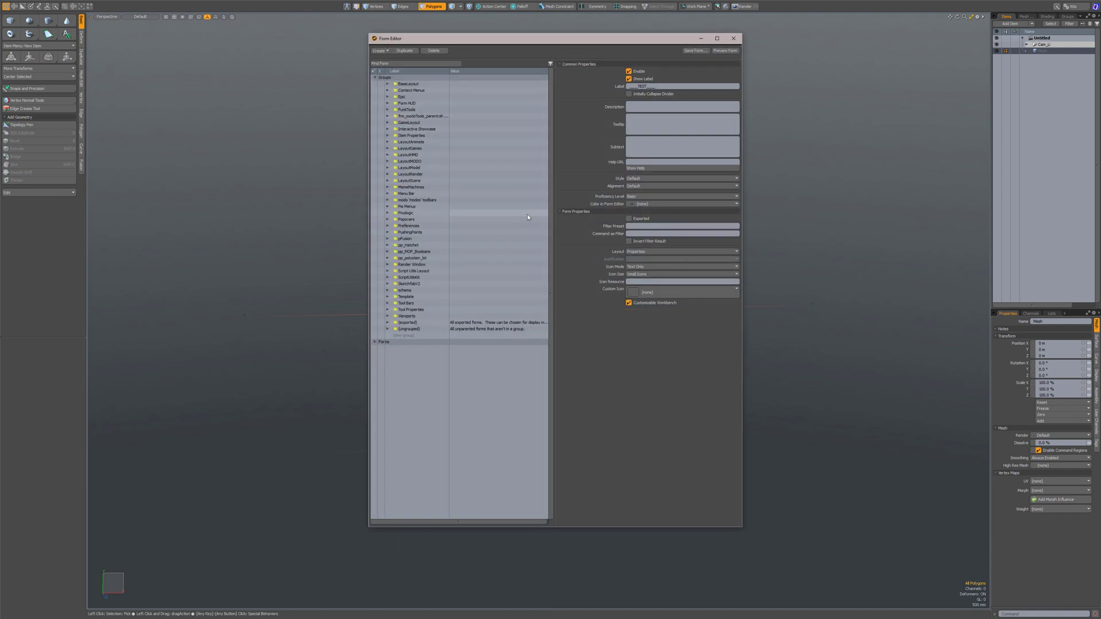
pyautogui.click(39, 220)
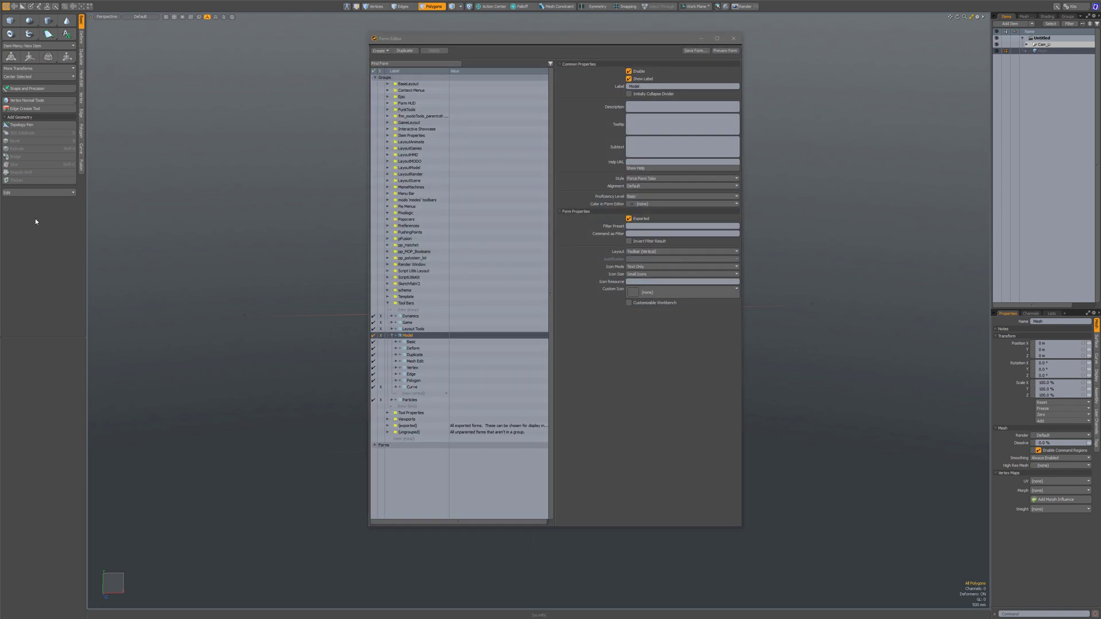
pyautogui.click(411, 343)
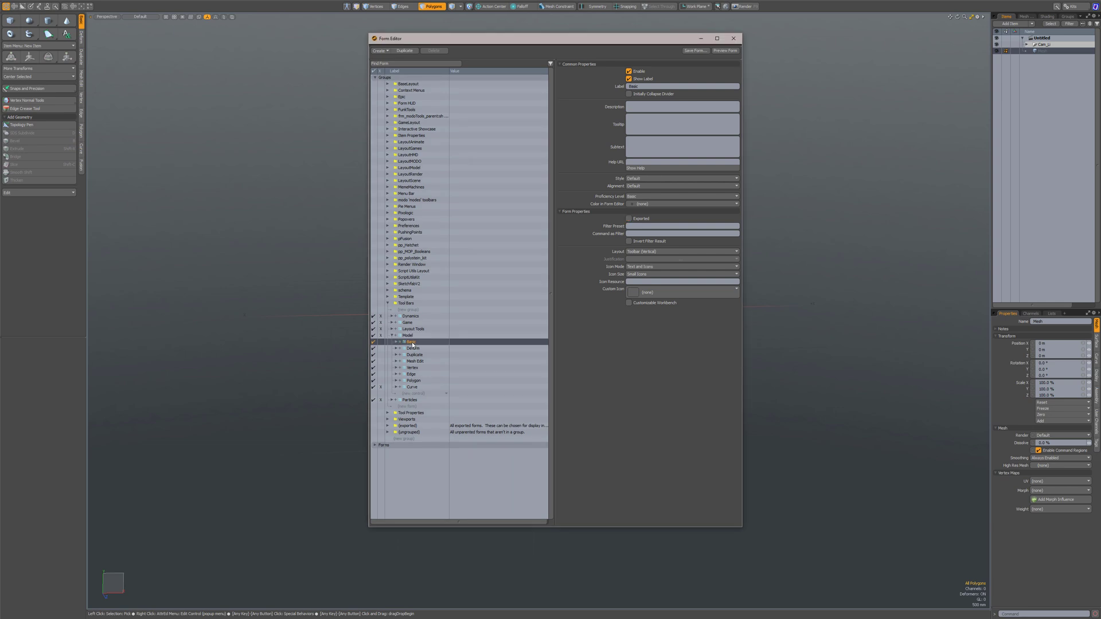
pyautogui.click(629, 302)
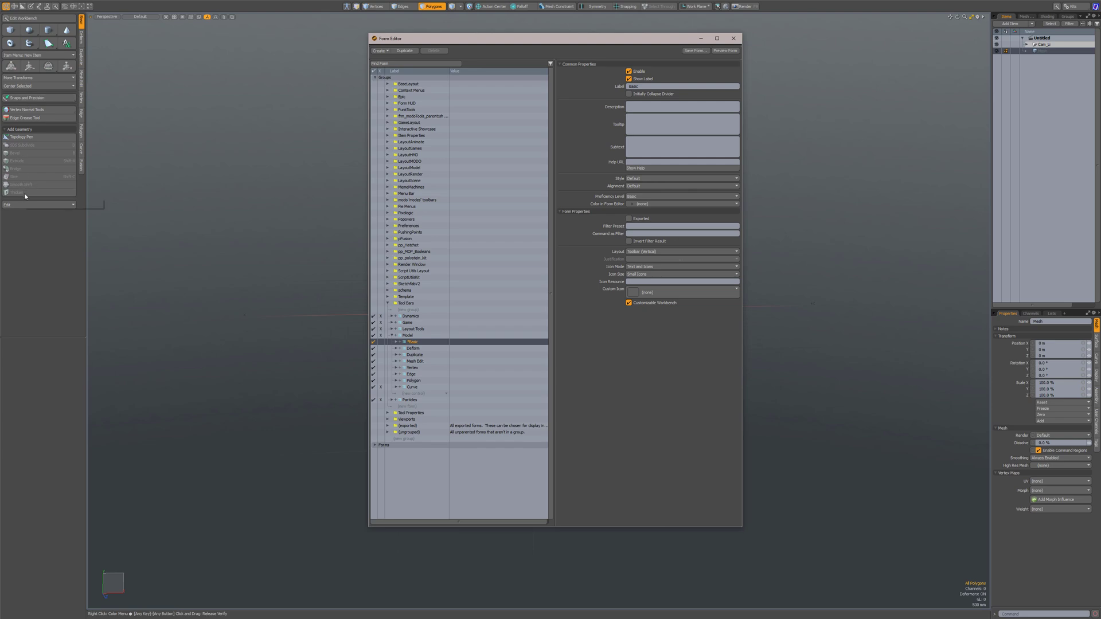
# Add Vertices, Edges, Polygons, Action Center and Falloff to the Basic toolbar in workbench editing mode, and leave that mode.
pyautogui.click(34, 19)
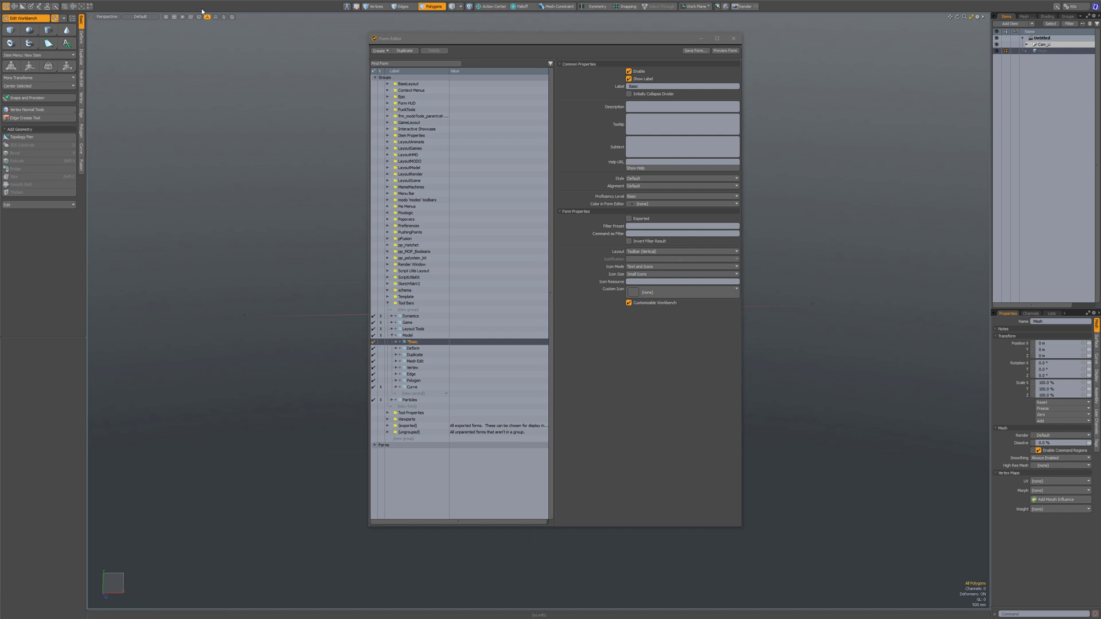
pyautogui.click(375, 7)
pyautogui.click(402, 6)
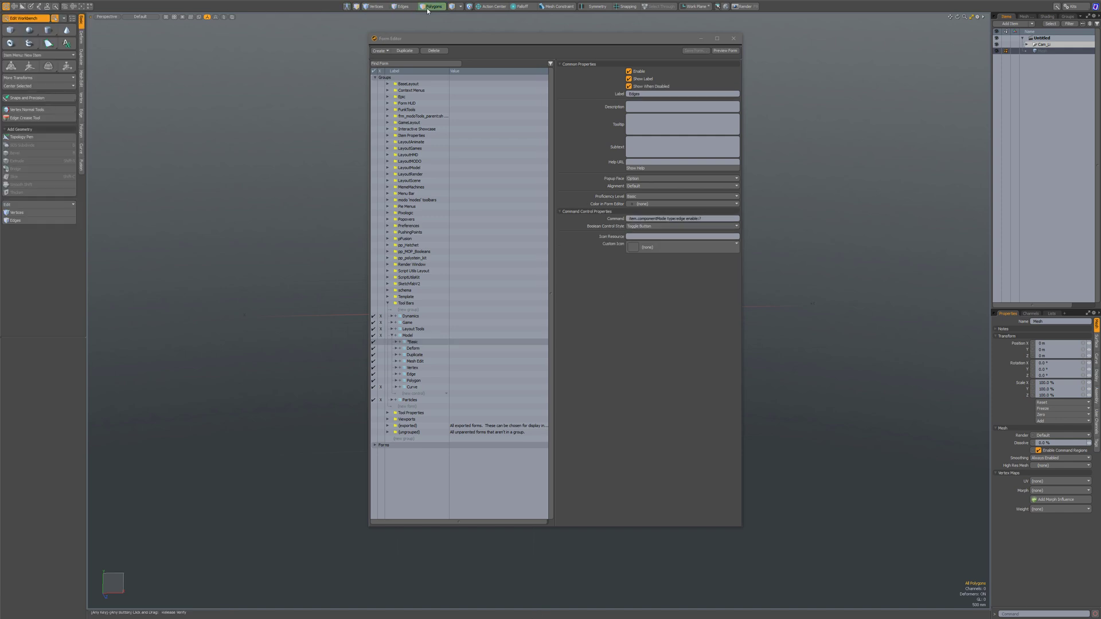
pyautogui.click(432, 6)
pyautogui.click(489, 6)
pyautogui.click(520, 6)
pyautogui.click(26, 18)
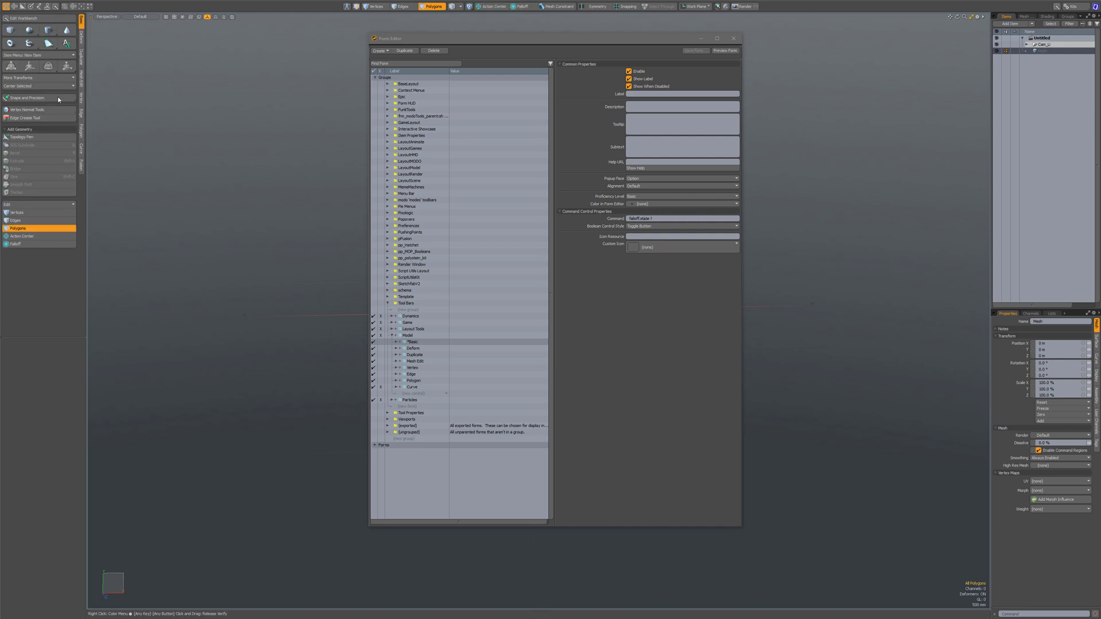